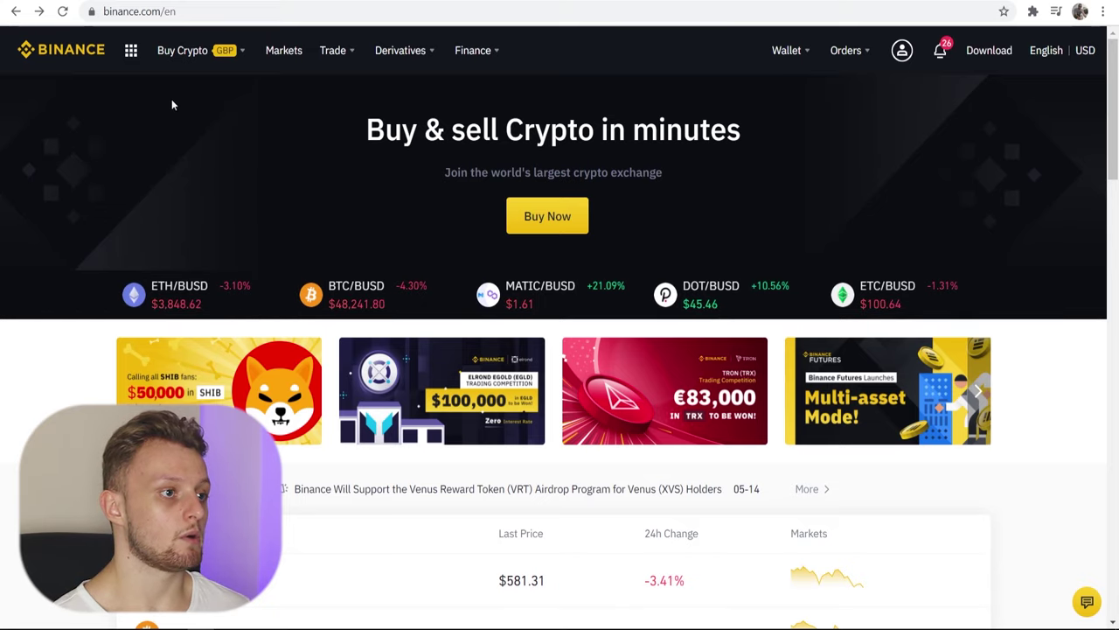
# Start a GBP bank deposit from Buy Crypto, dismiss the appeal notice, and choose Faster Payments
pyautogui.moveTo(179, 52)
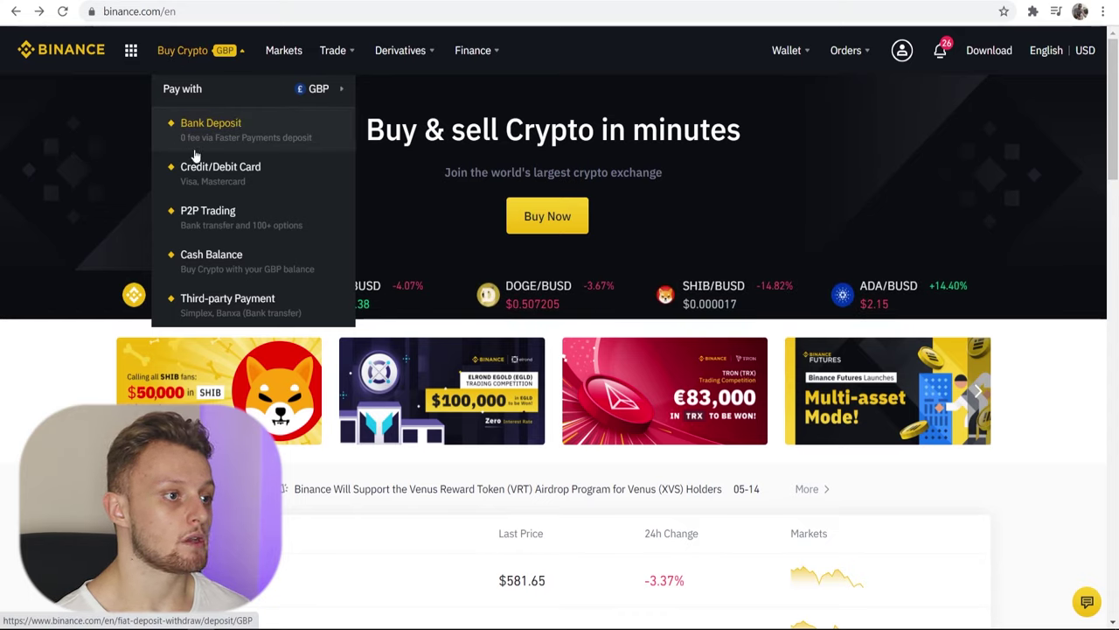
pyautogui.click(283, 135)
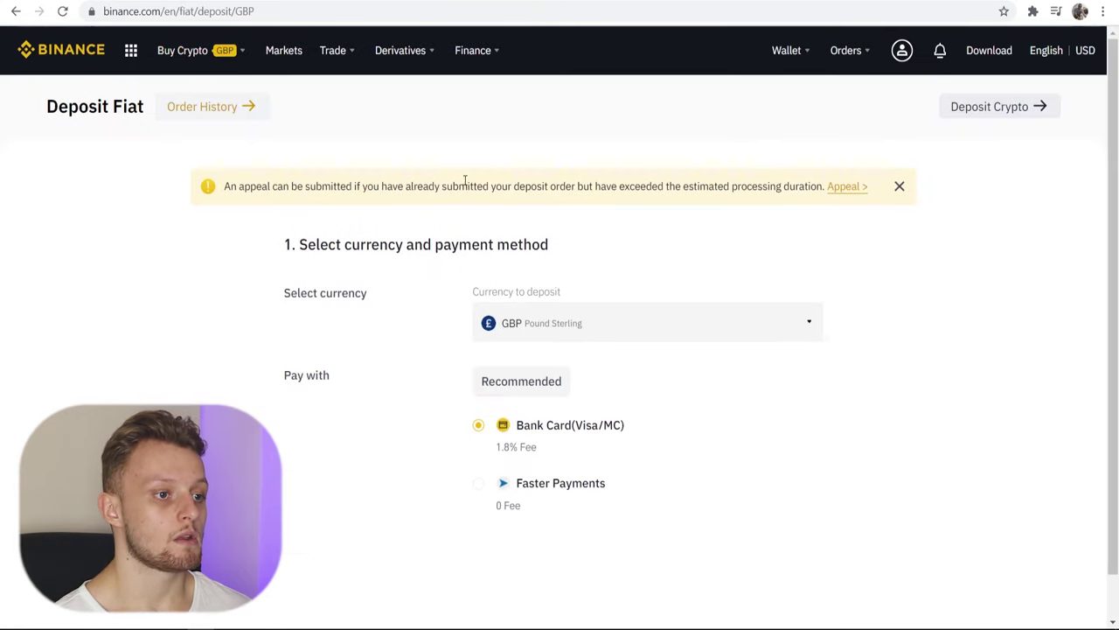
pyautogui.click(901, 187)
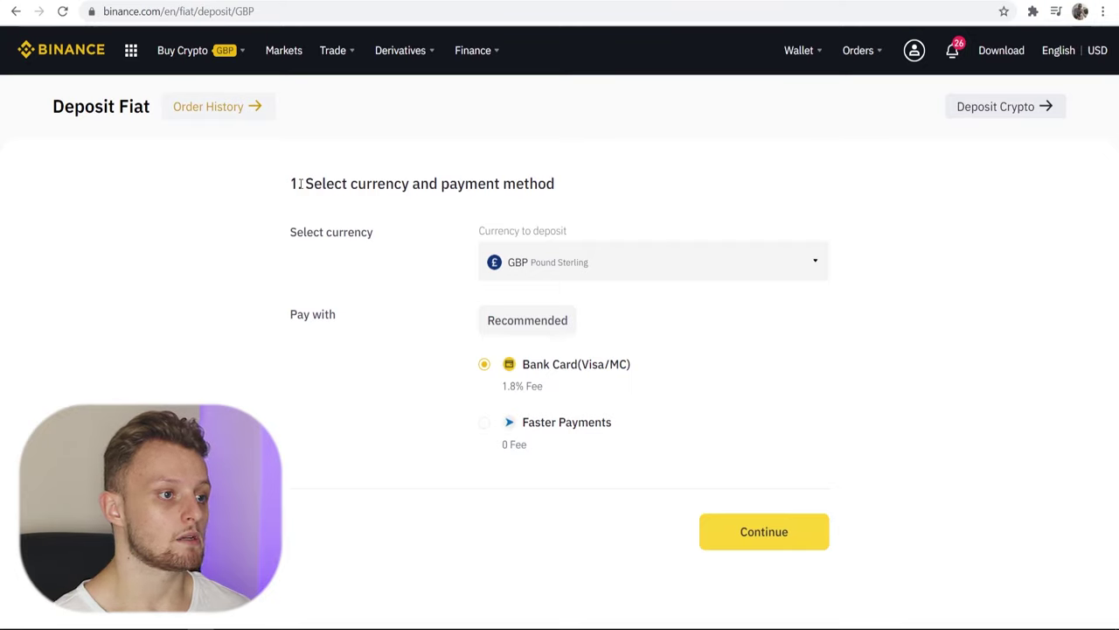
pyautogui.moveTo(300, 184); pyautogui.dragTo(582, 186)
pyautogui.click(582, 185)
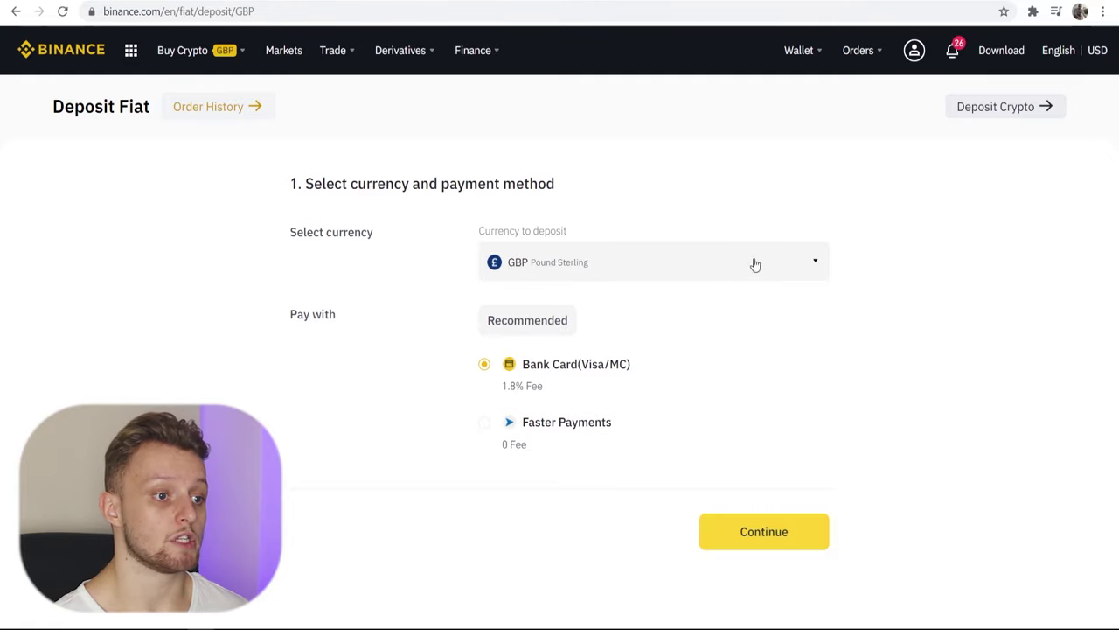
pyautogui.click(484, 435)
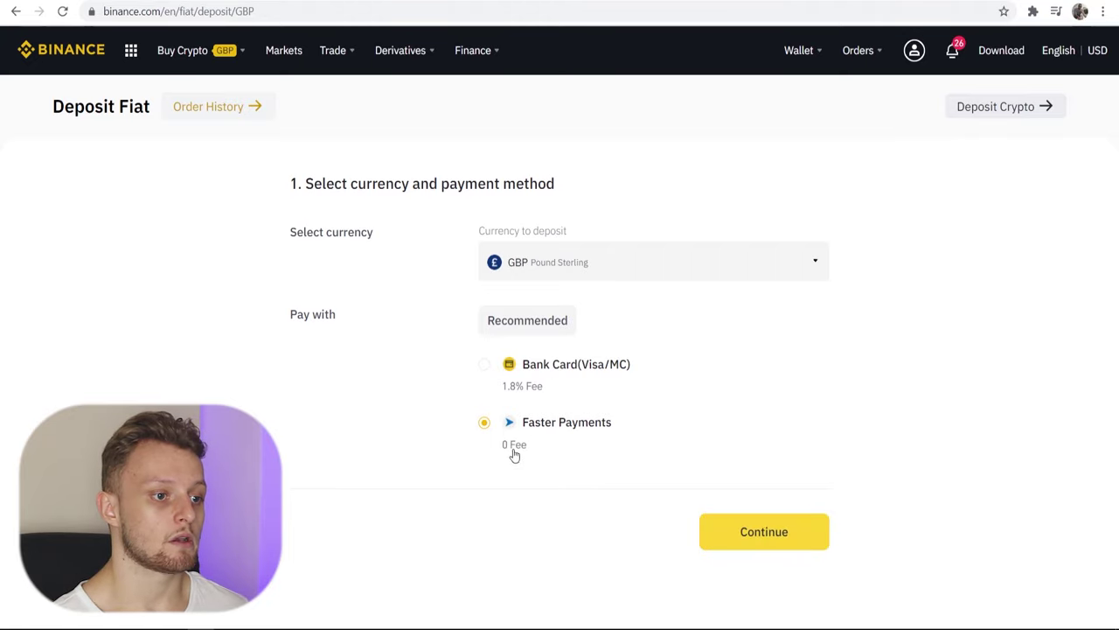
pyautogui.click(784, 537)
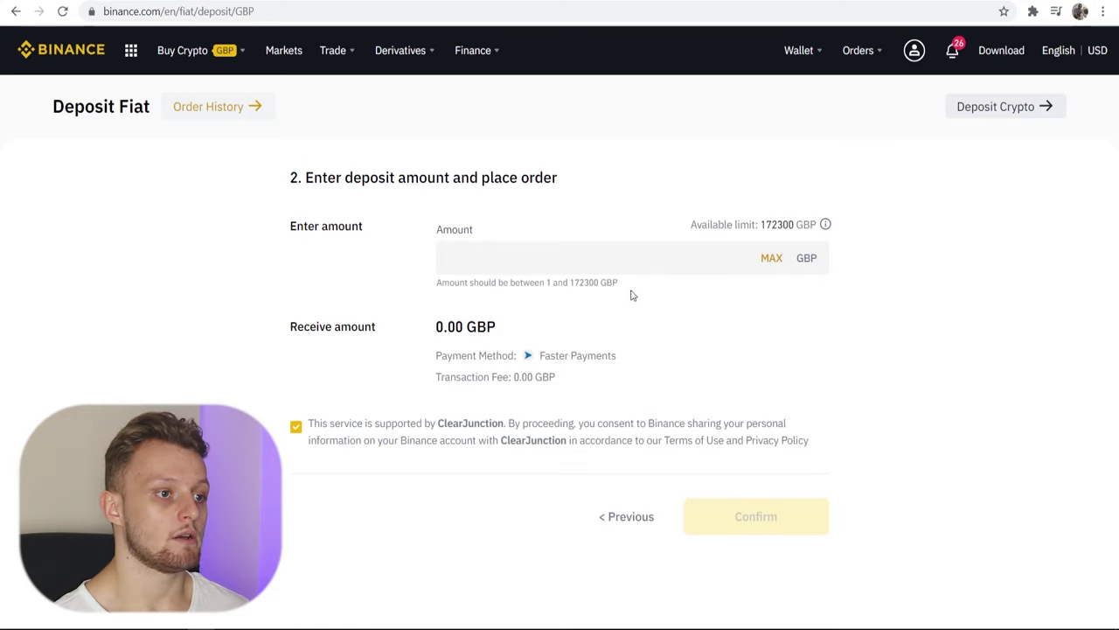
# Enter a 20 GBP deposit amount, check the 0.00 GBP fee, and confirm the order
pyautogui.click(513, 258)
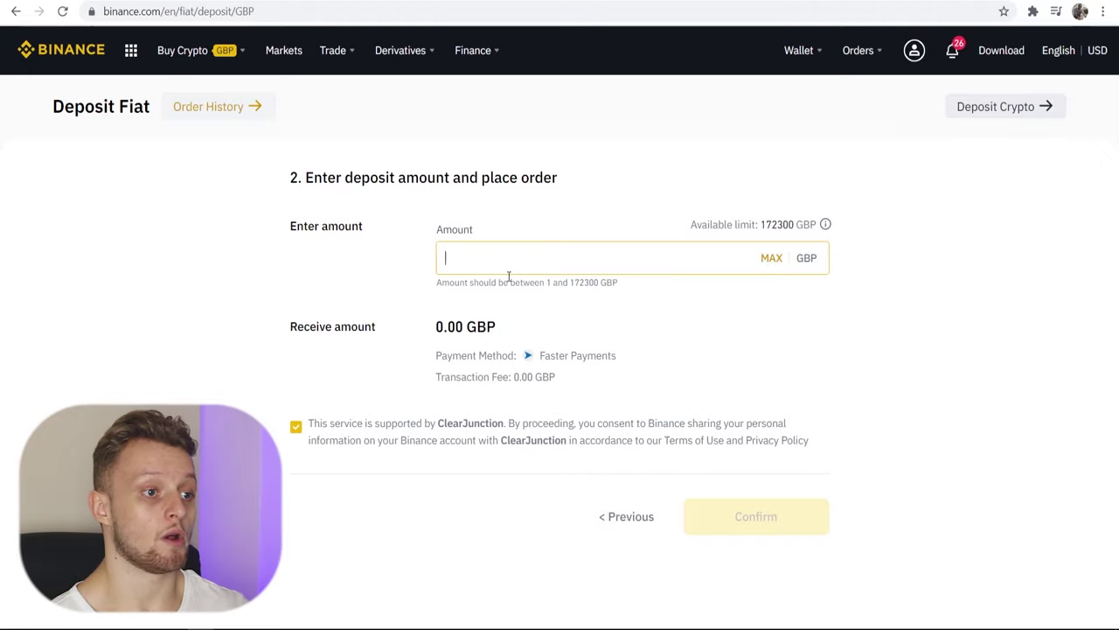
pyautogui.write('20')
pyautogui.click(427, 257)
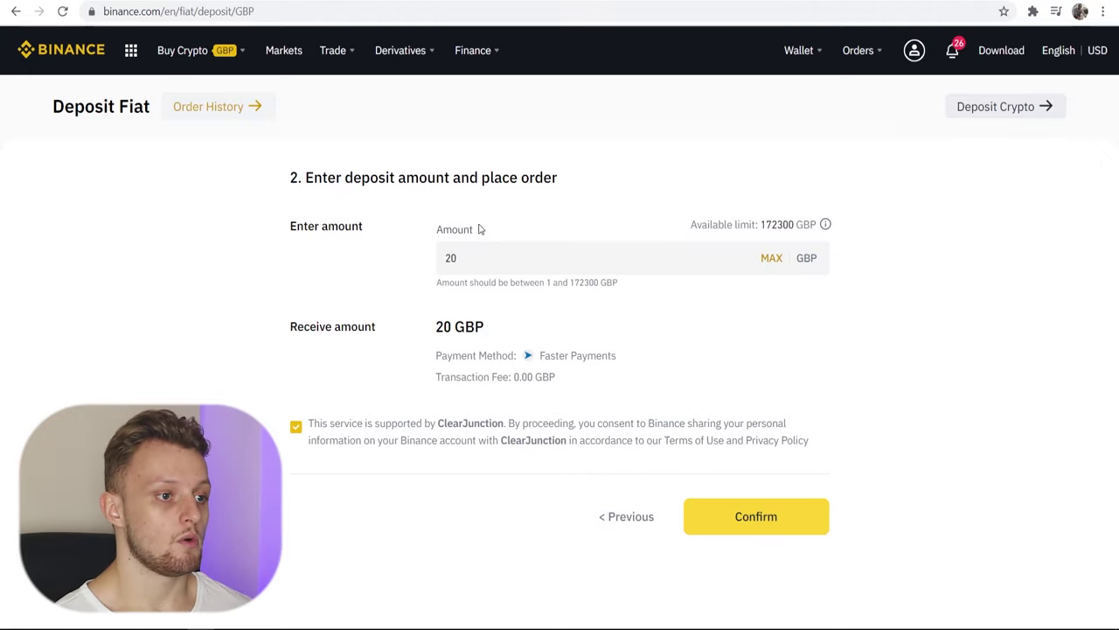
pyautogui.moveTo(555, 381); pyautogui.dragTo(509, 377)
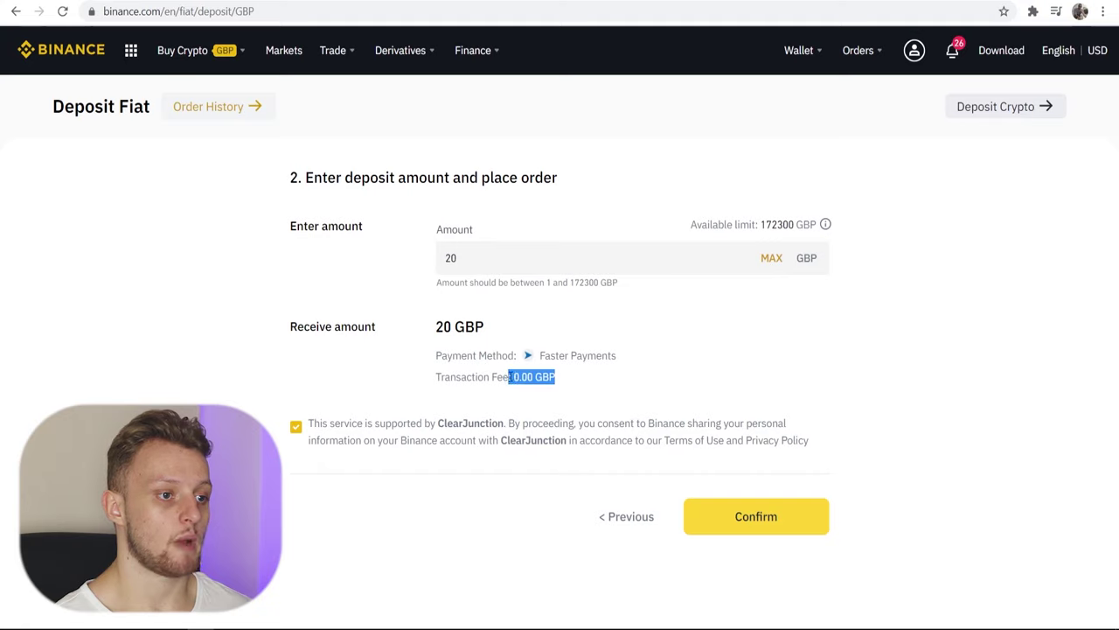
pyautogui.click(509, 376)
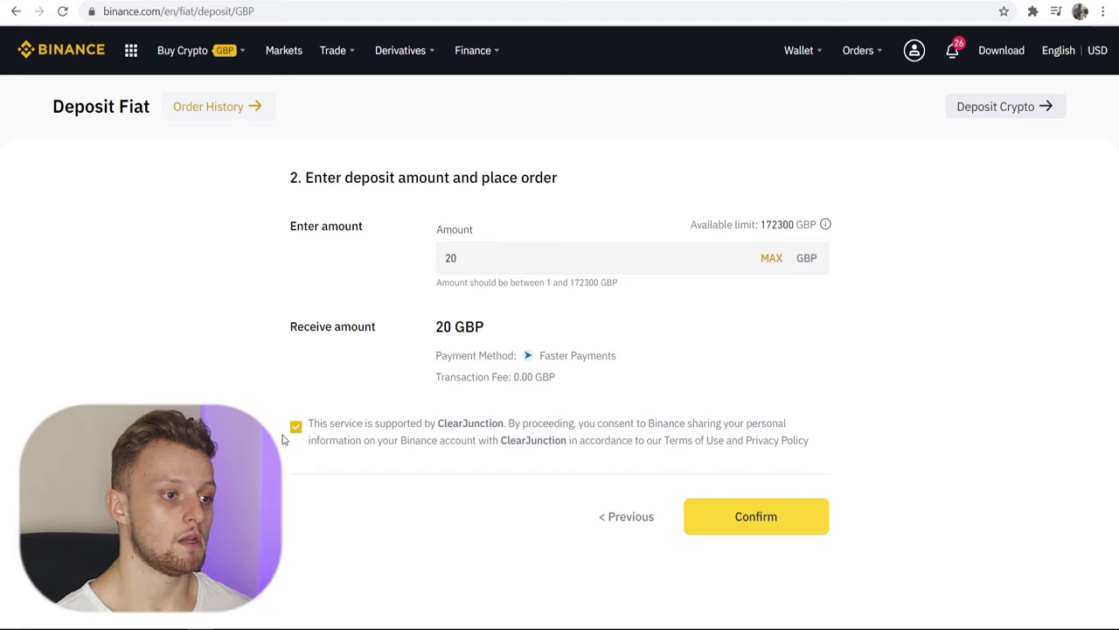
pyautogui.click(761, 517)
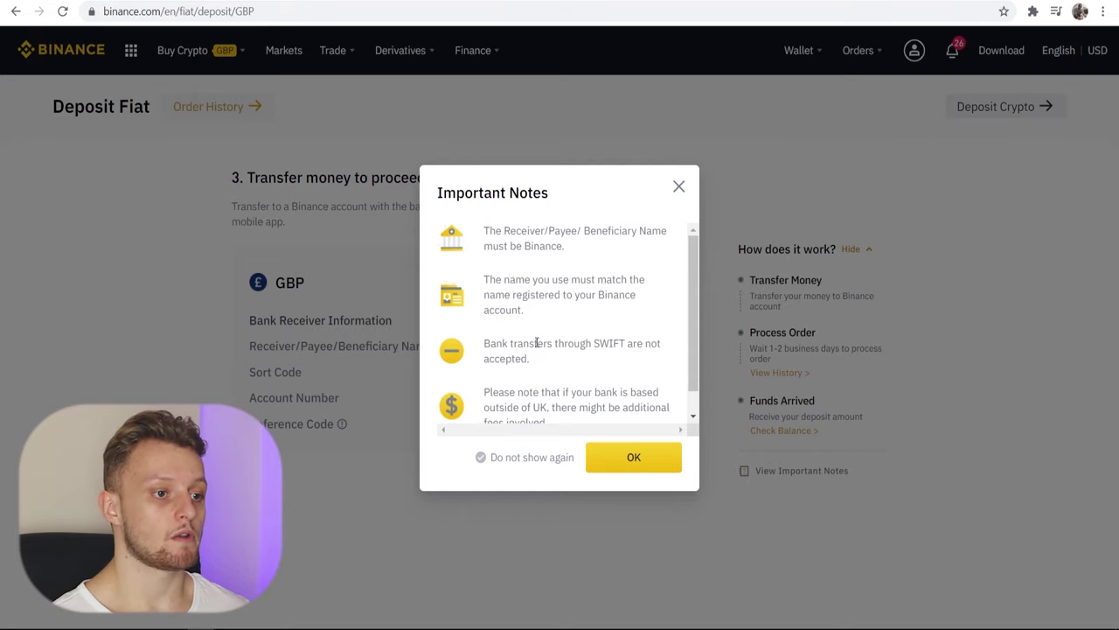
# Read the Important Notes, including that SWIFT transfers aren't accepted, and dismiss them
pyautogui.moveTo(522, 370); pyautogui.dragTo(478, 342)
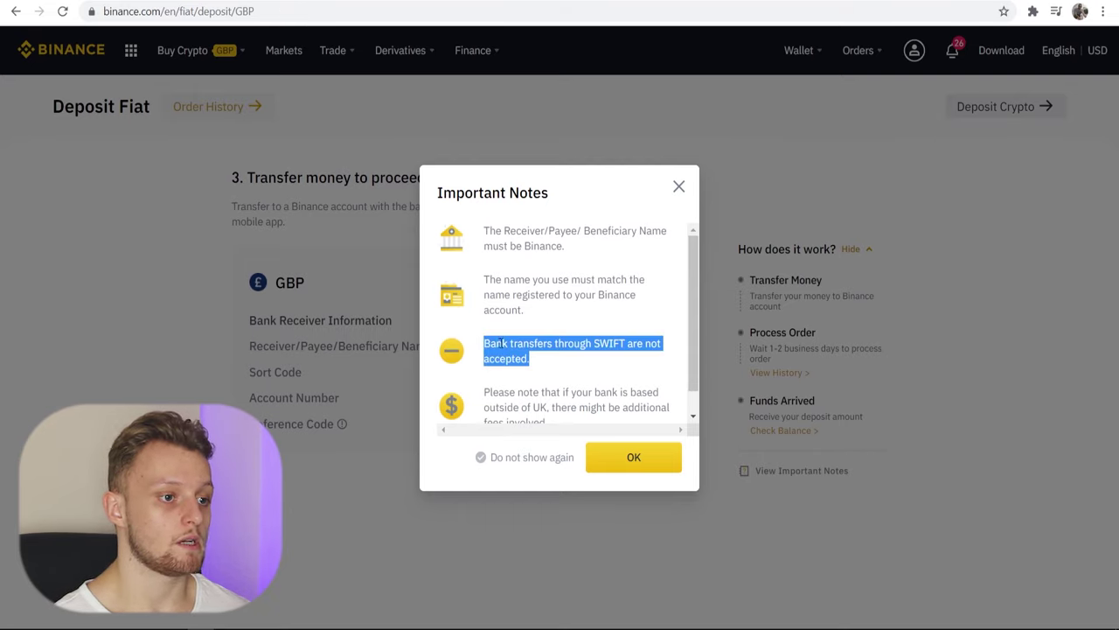
pyautogui.click(506, 343)
pyautogui.scroll(-1, 516, 351)
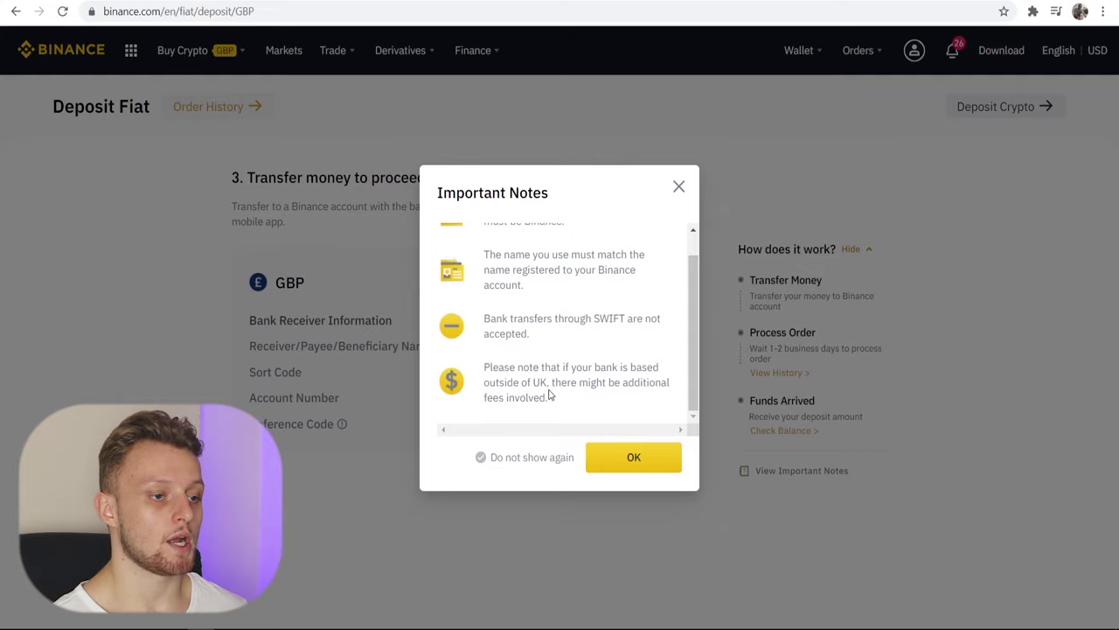
pyautogui.click(644, 469)
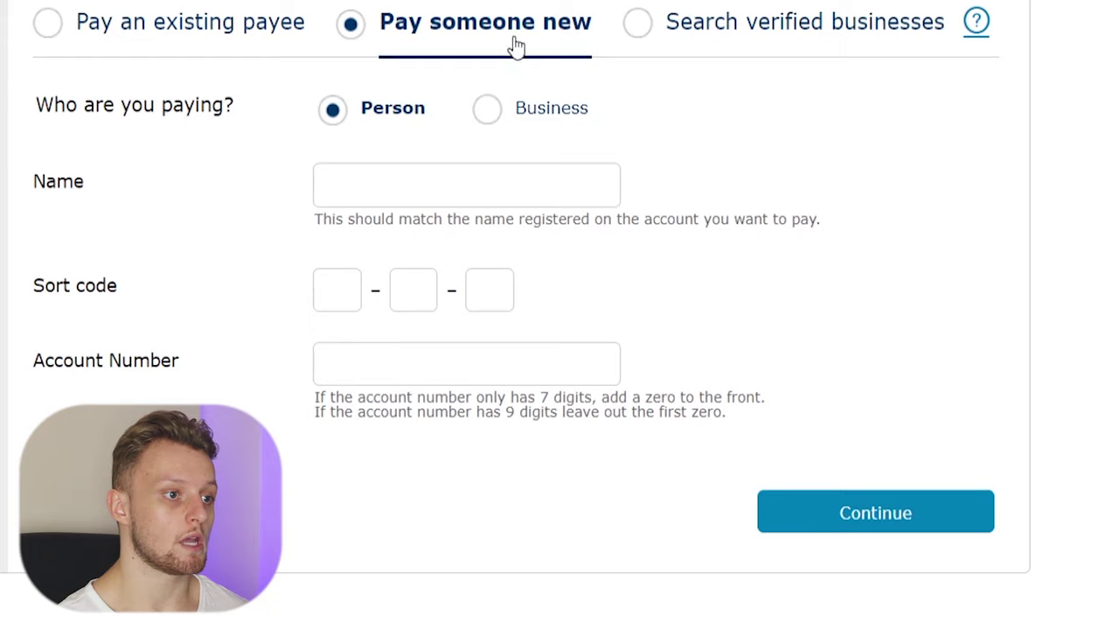
# Mark the new payee as a business and paste Binance as the payee name
pyautogui.click(493, 109)
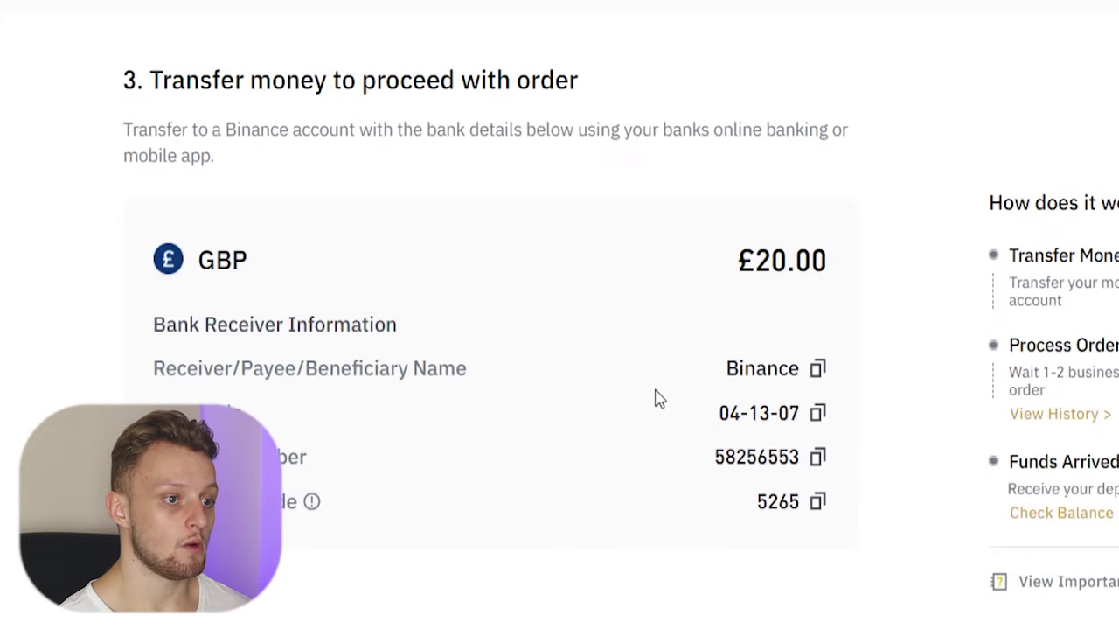
pyautogui.moveTo(733, 368); pyautogui.dragTo(800, 368)
pyautogui.click(724, 375)
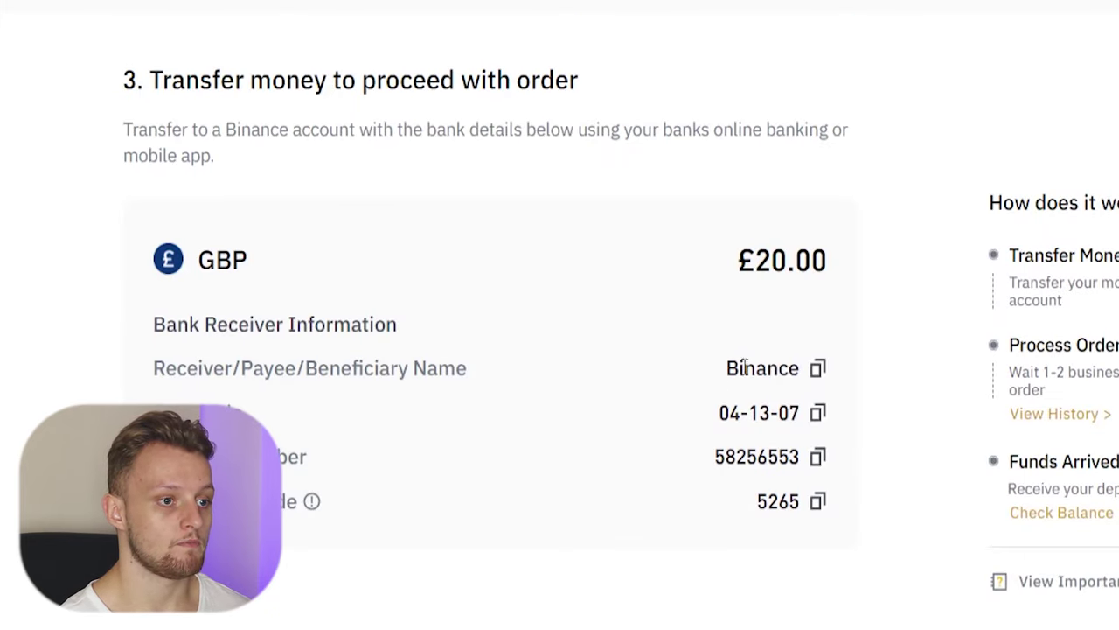
pyautogui.click(817, 368)
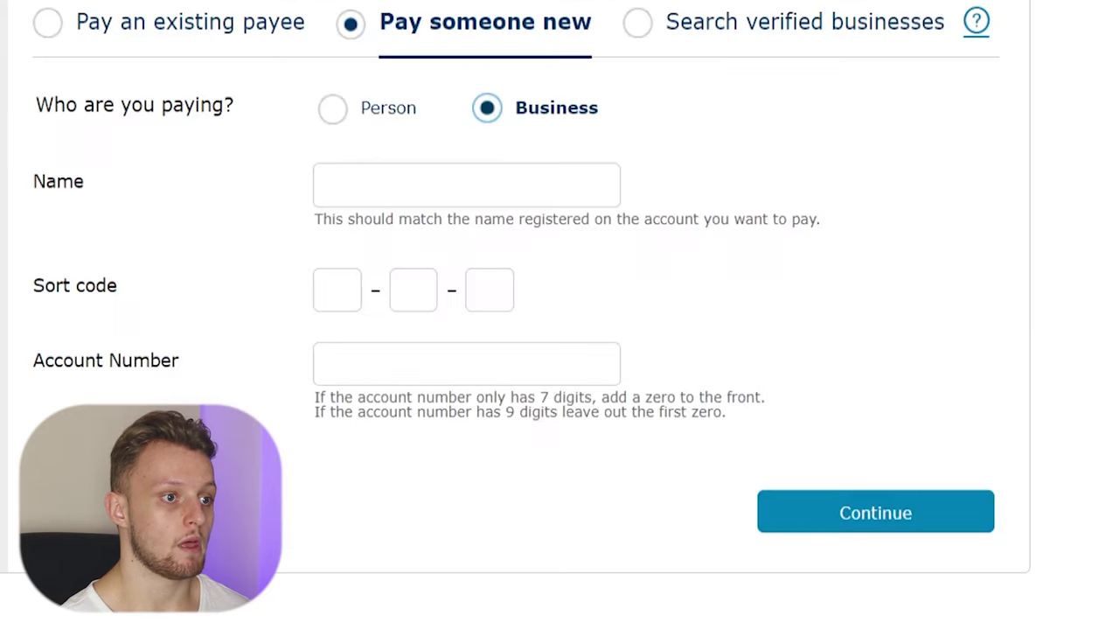
pyautogui.rightClick(495, 195)
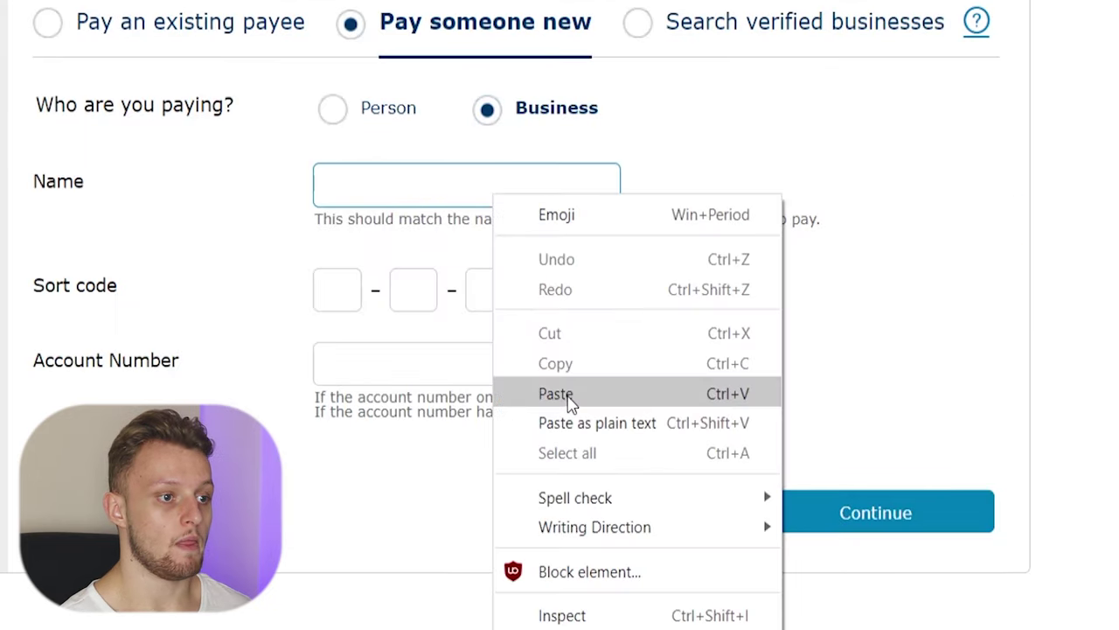
pyautogui.click(569, 400)
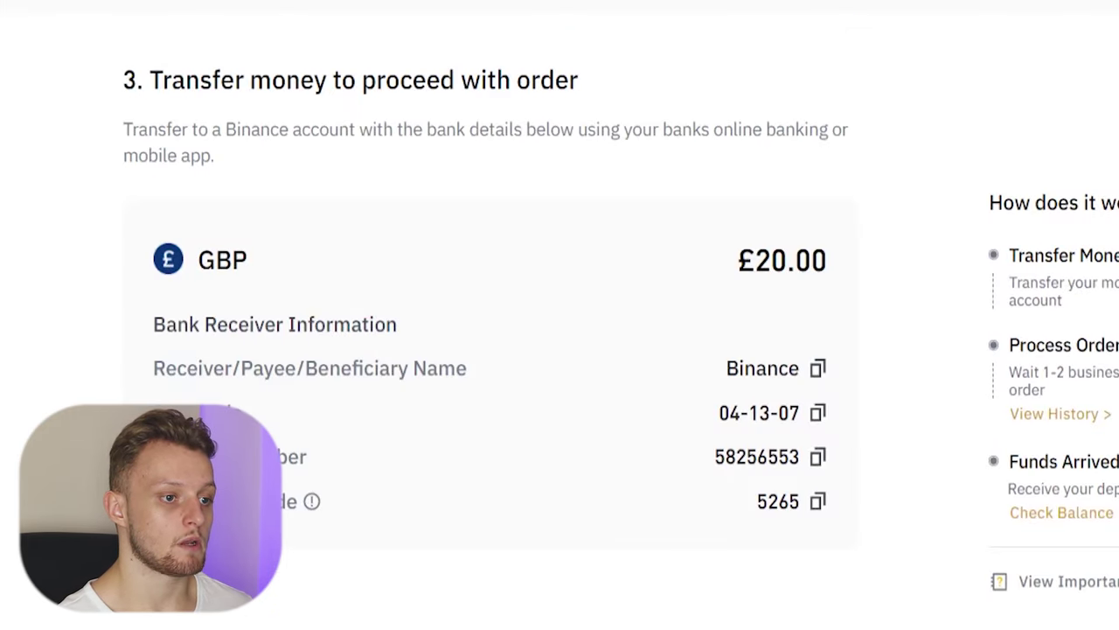
pyautogui.click(819, 462)
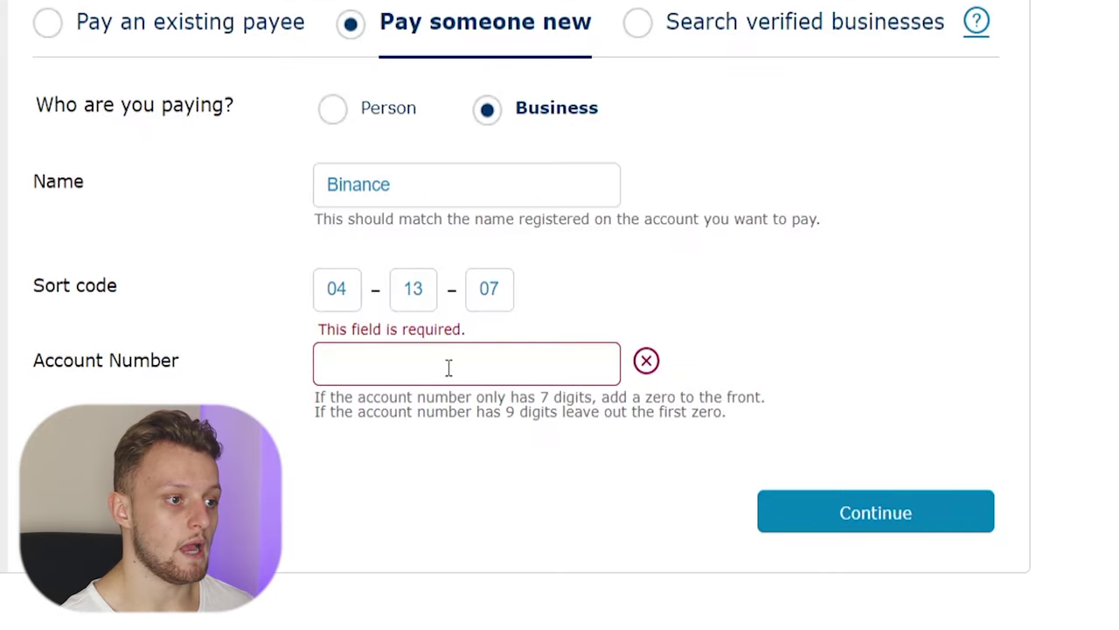
pyautogui.rightClick(448, 367)
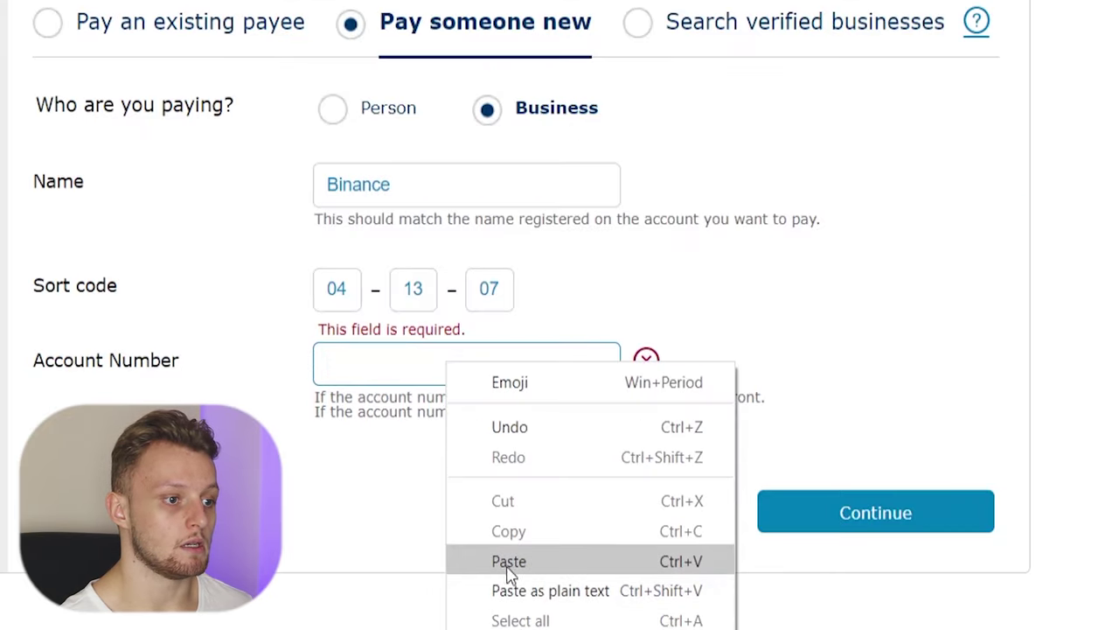
pyautogui.click(452, 561)
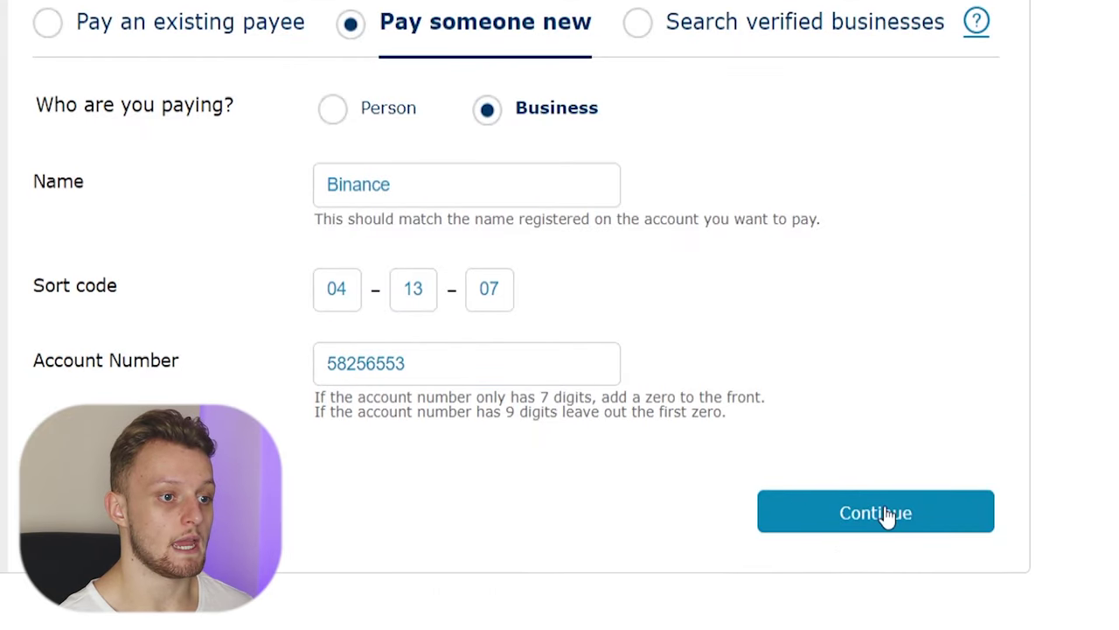
pyautogui.click(839, 513)
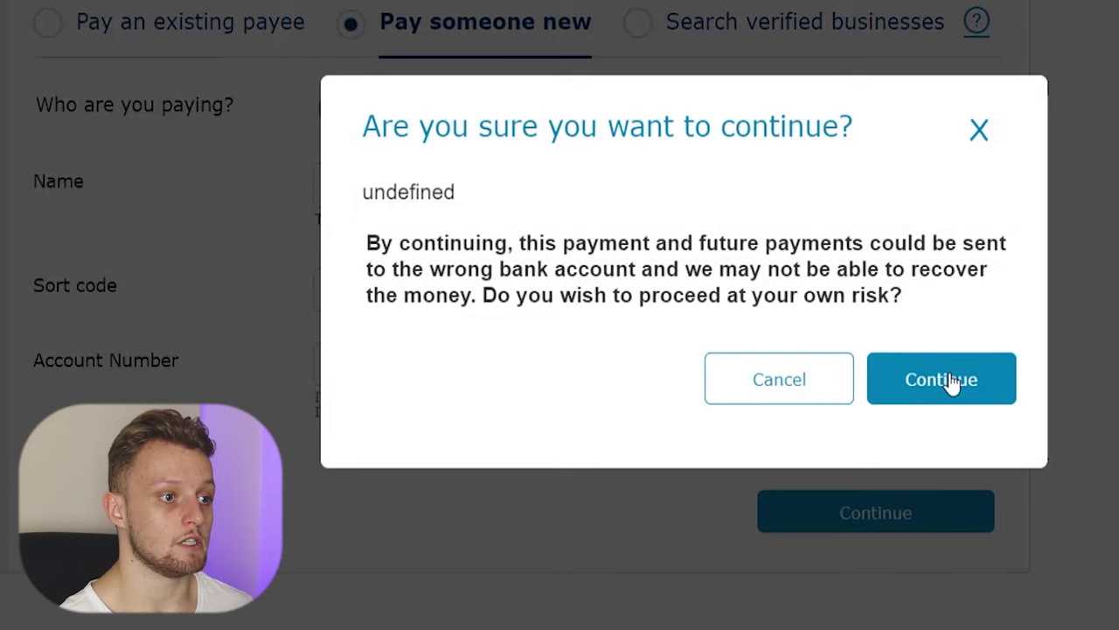
pyautogui.click(953, 382)
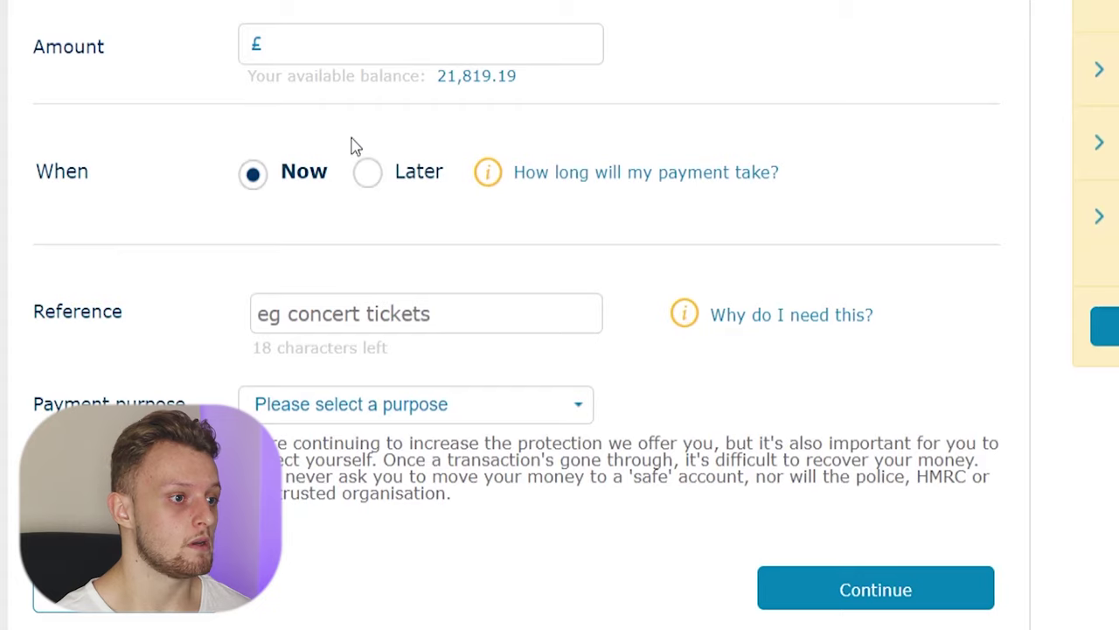
# Enter a £20.00 payment amount and paste Binance's deposit reference code as the Reference
pyautogui.click(302, 48)
pyautogui.write('2')
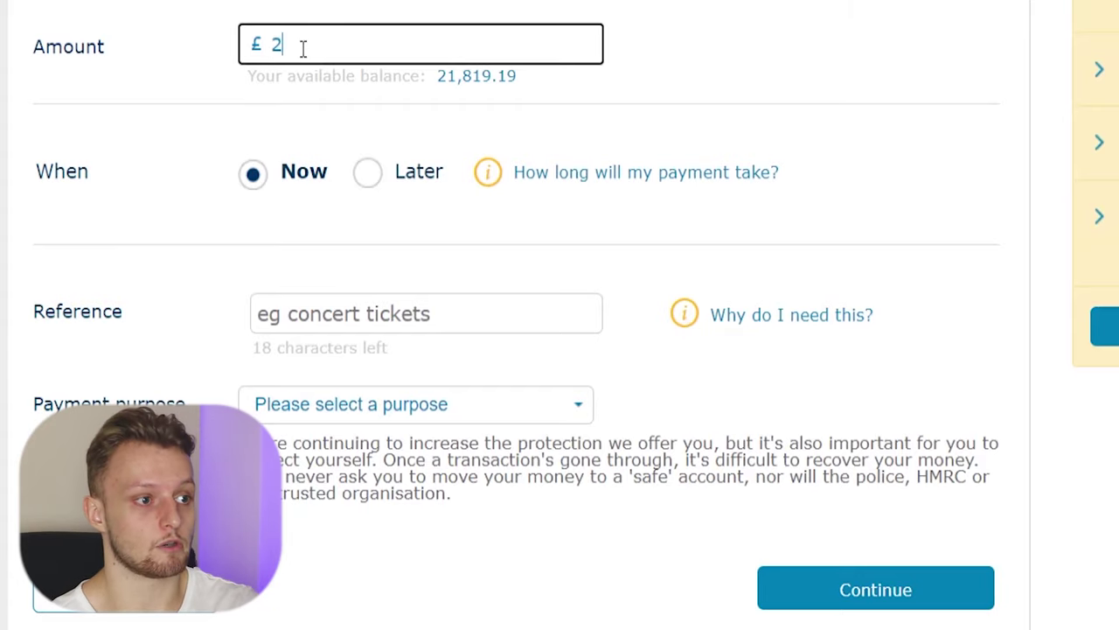
pyautogui.write('0')
pyautogui.click(143, 181)
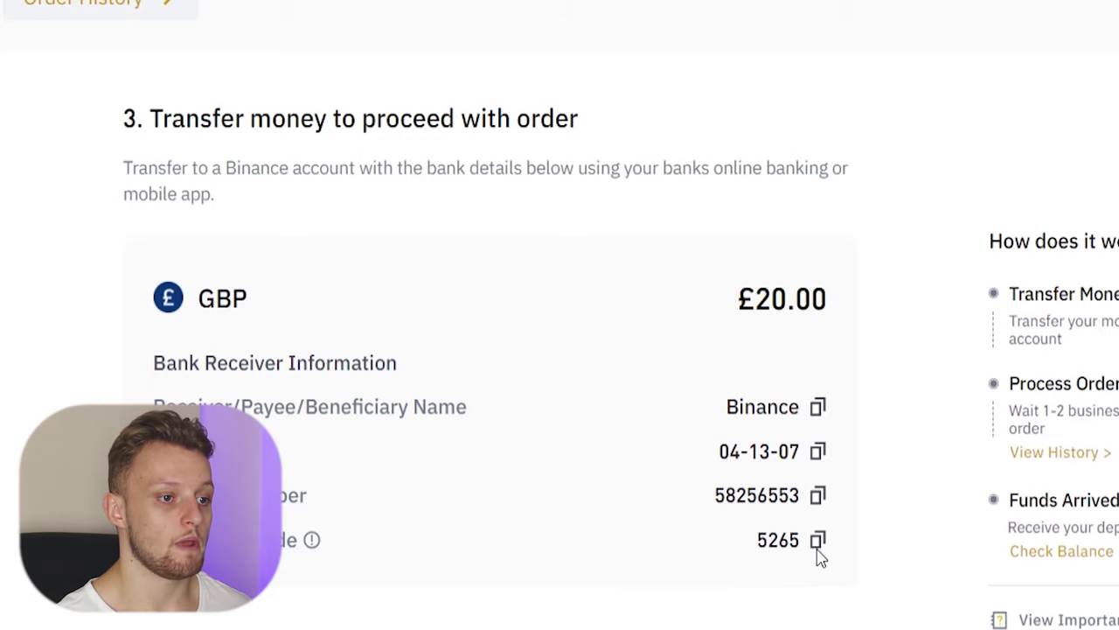
pyautogui.click(817, 539)
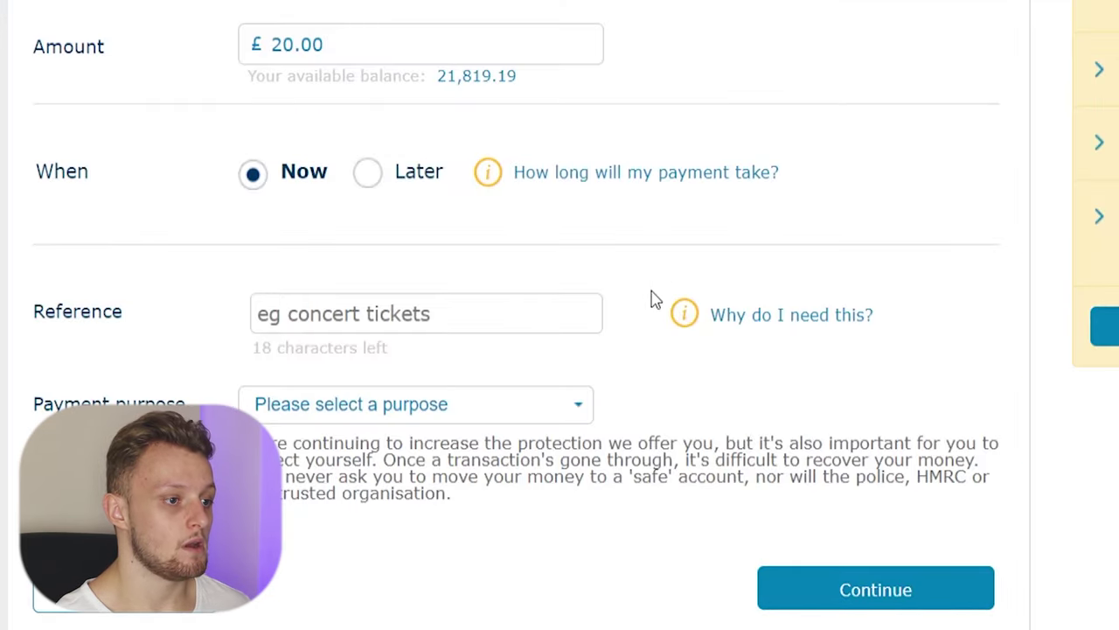
pyautogui.click(495, 323)
pyautogui.rightClick(337, 306)
pyautogui.click(399, 502)
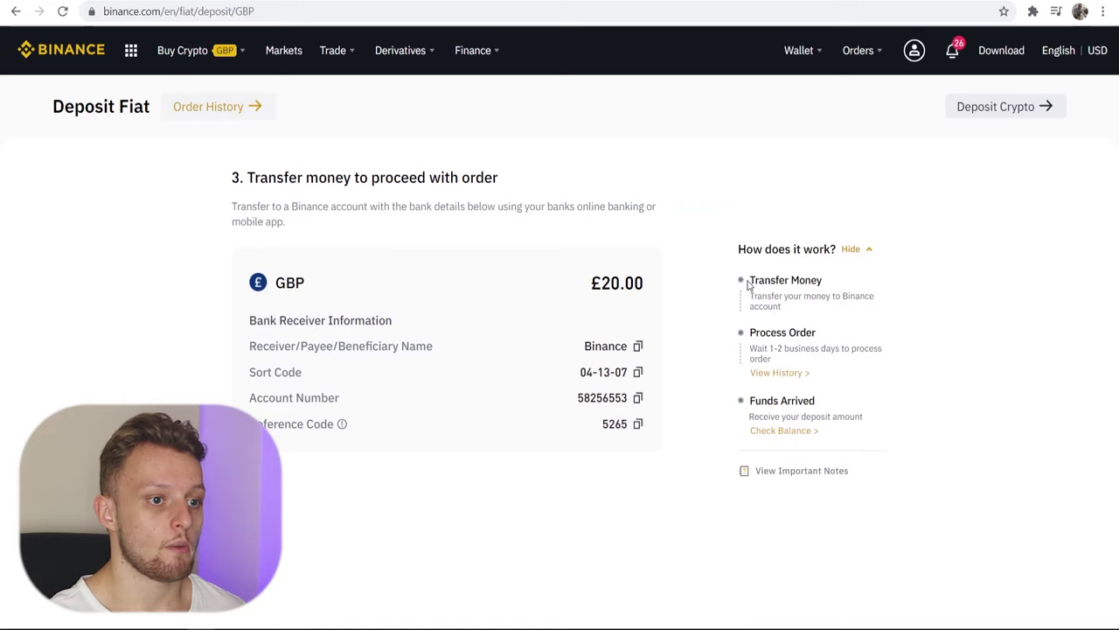
# Use Check Balance under Funds Arrived to open the Fiat and Spot wallet
pyautogui.moveTo(759, 276); pyautogui.dragTo(875, 305)
pyautogui.click(795, 345)
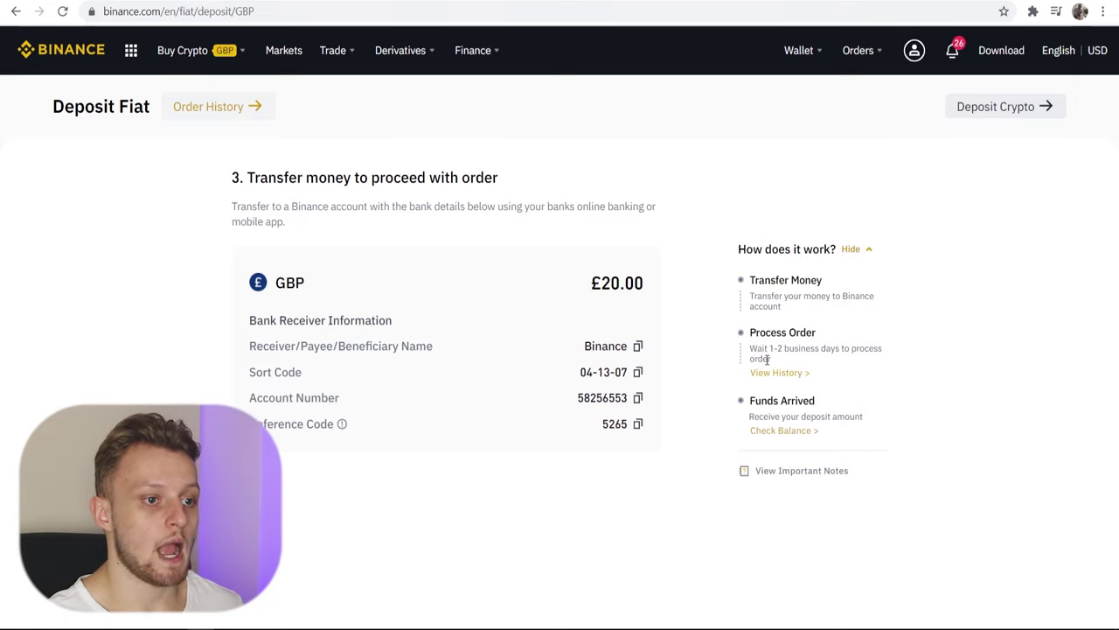
pyautogui.click(781, 432)
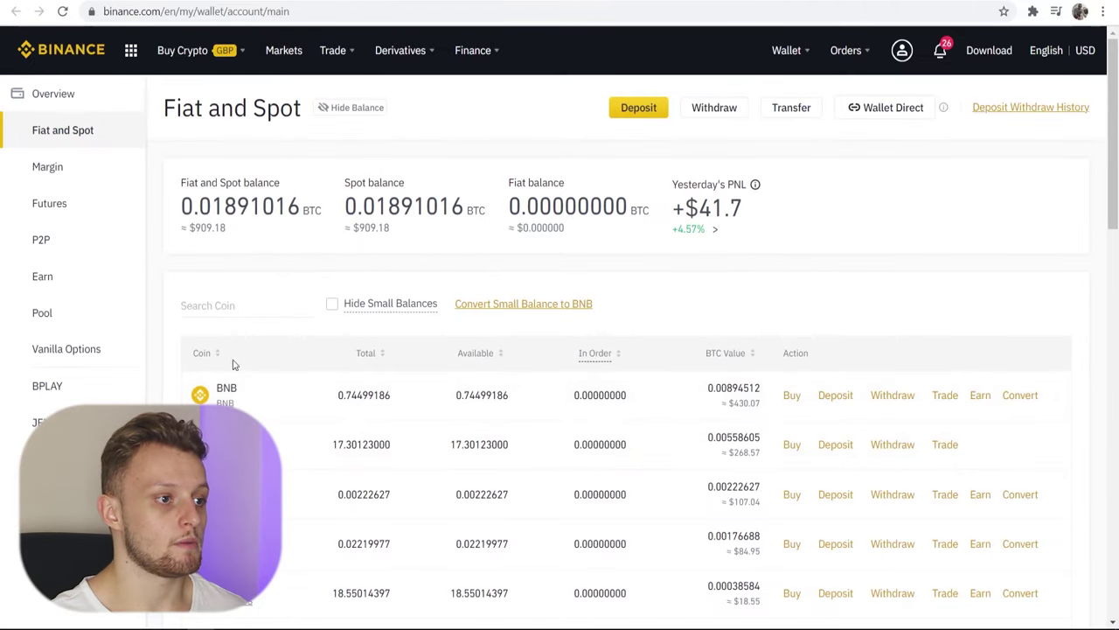
# Filter the wallet's coin list by 'gbp' and confirm each GBP balance is 0.00000000
pyautogui.click(239, 307)
pyautogui.write('gbp')
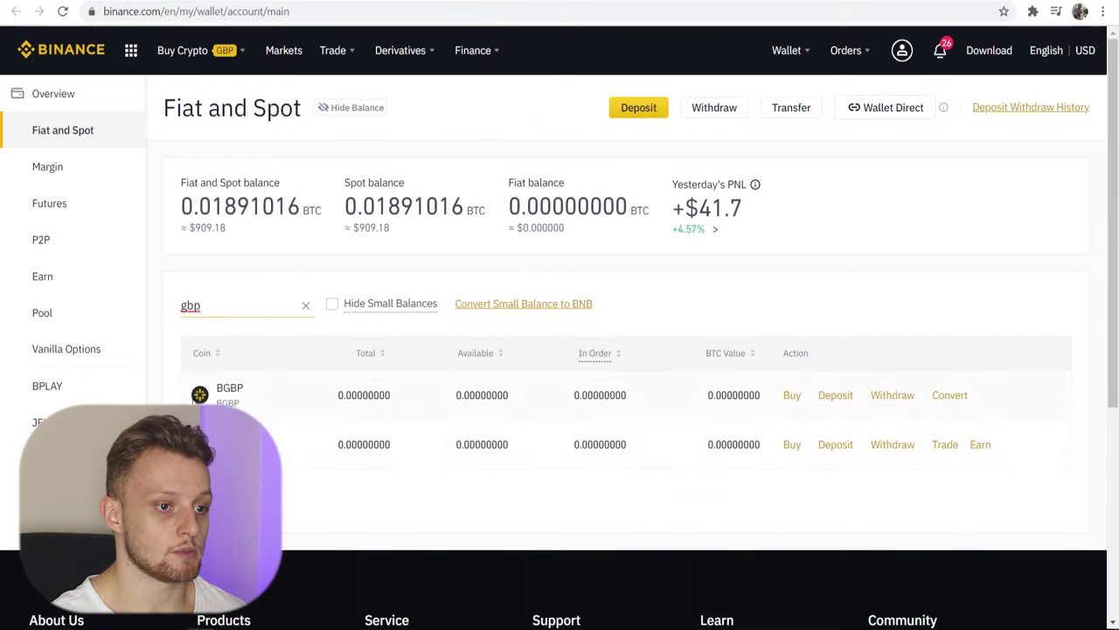
pyautogui.moveTo(759, 444); pyautogui.dragTo(680, 450)
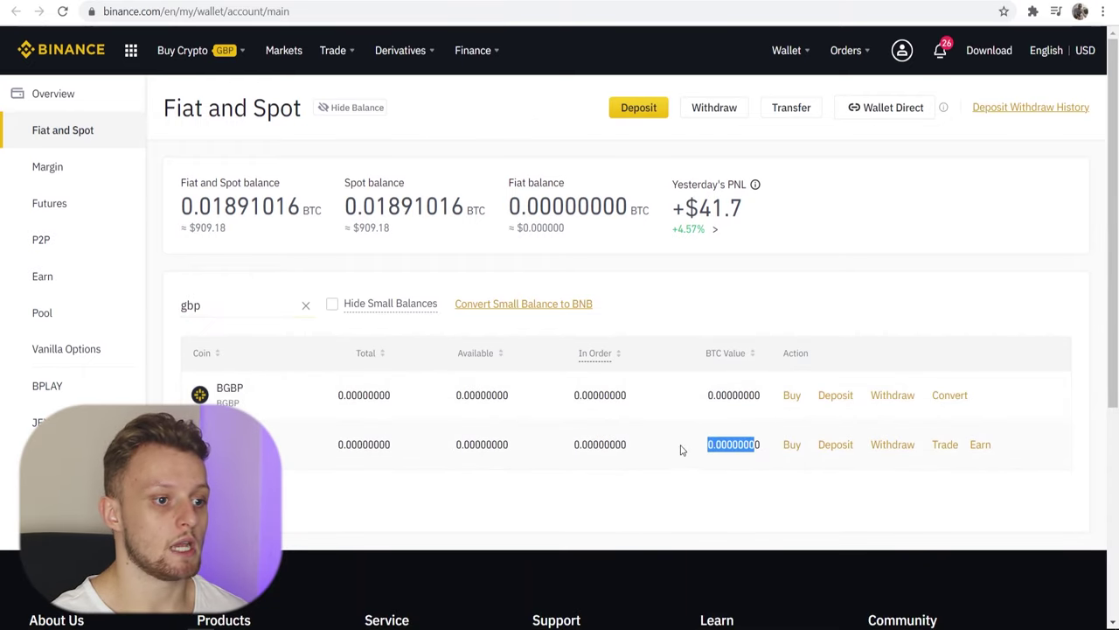
pyautogui.click(683, 448)
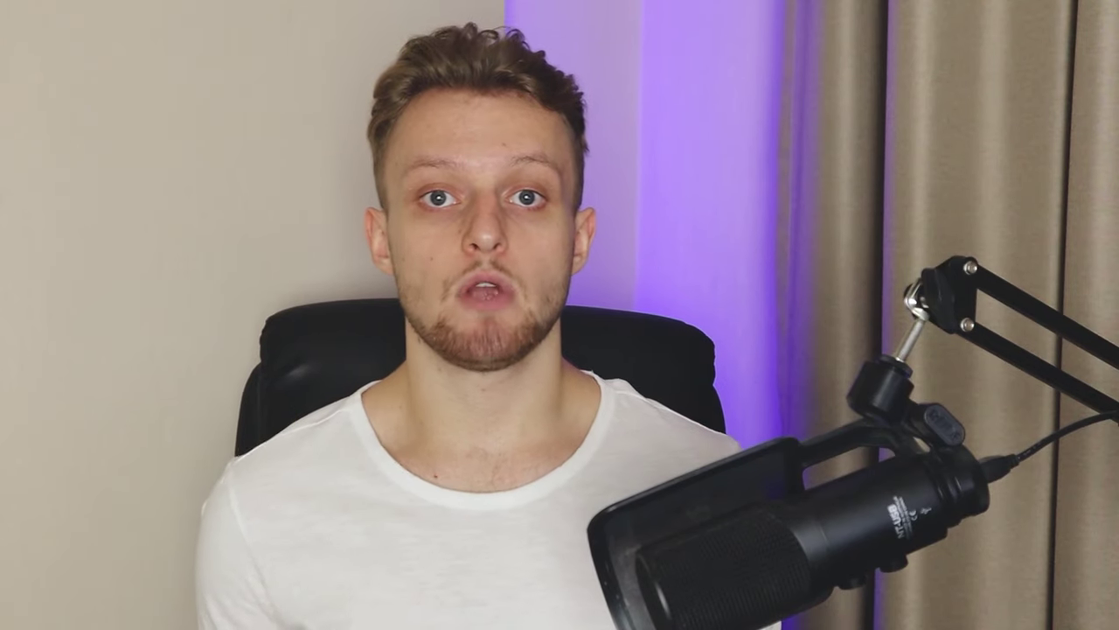